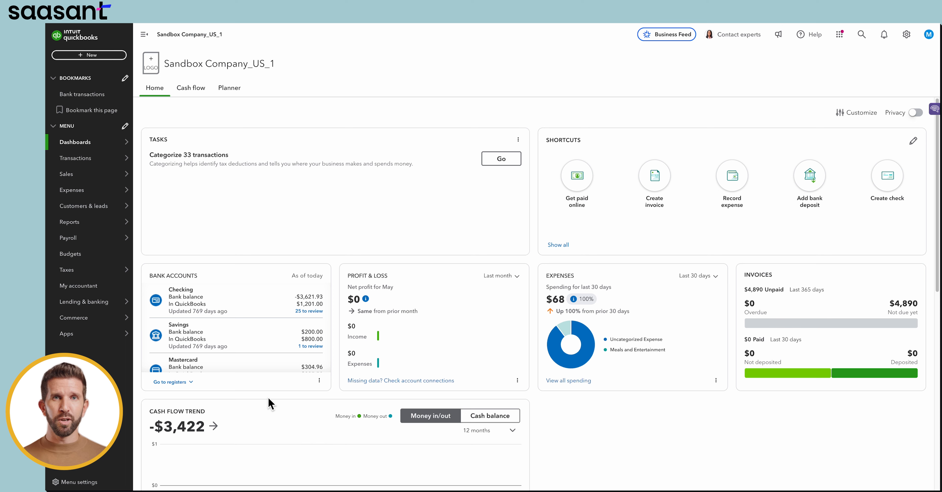
Open the Sales invoices list and browse its status and date filters.
{"action": "mouse_move", "coordinate": [59, 179]}
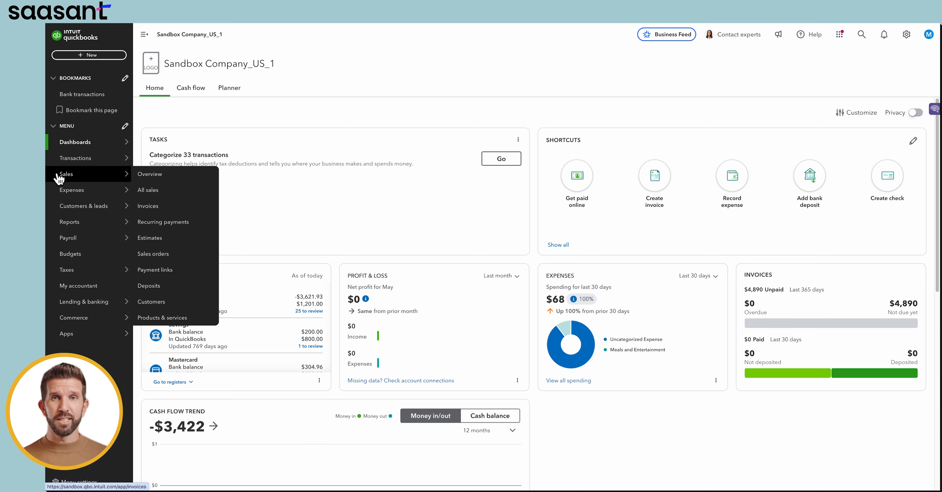
{"action": "left_click", "coordinate": [174, 214]}
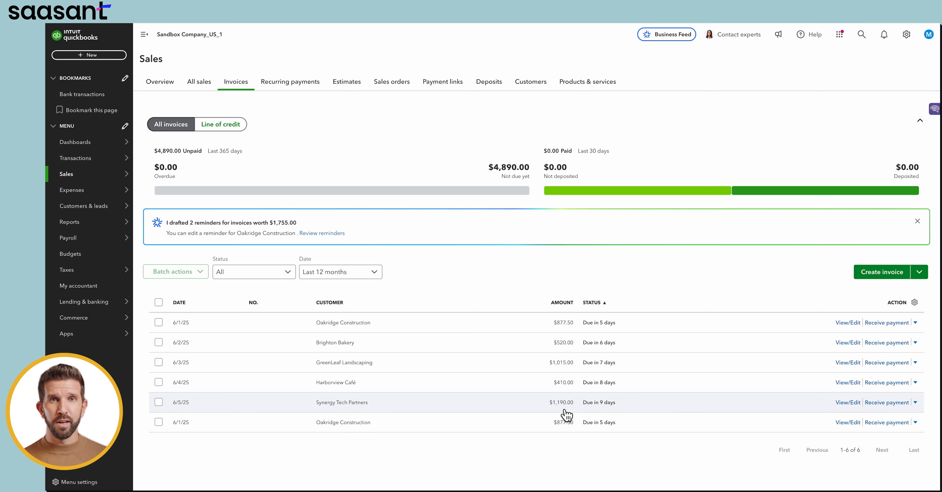
{"action": "left_click", "coordinate": [288, 274]}
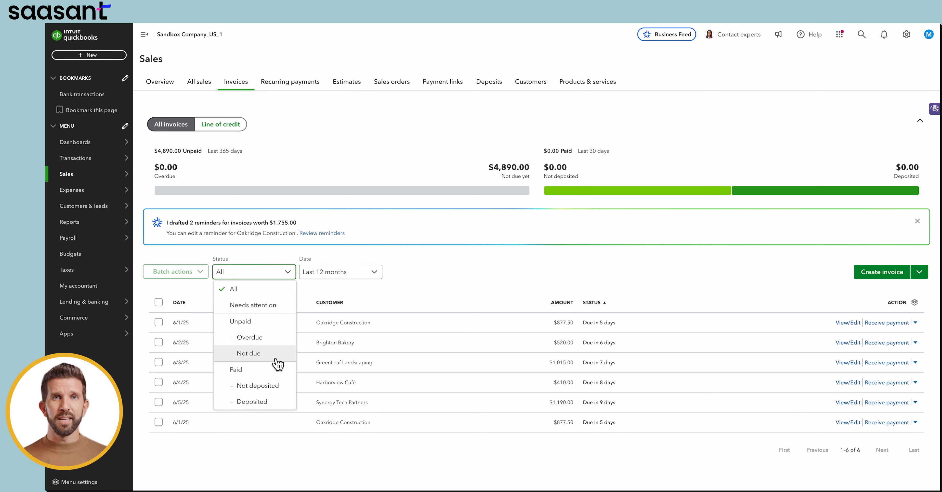
{"action": "left_click", "coordinate": [352, 273]}
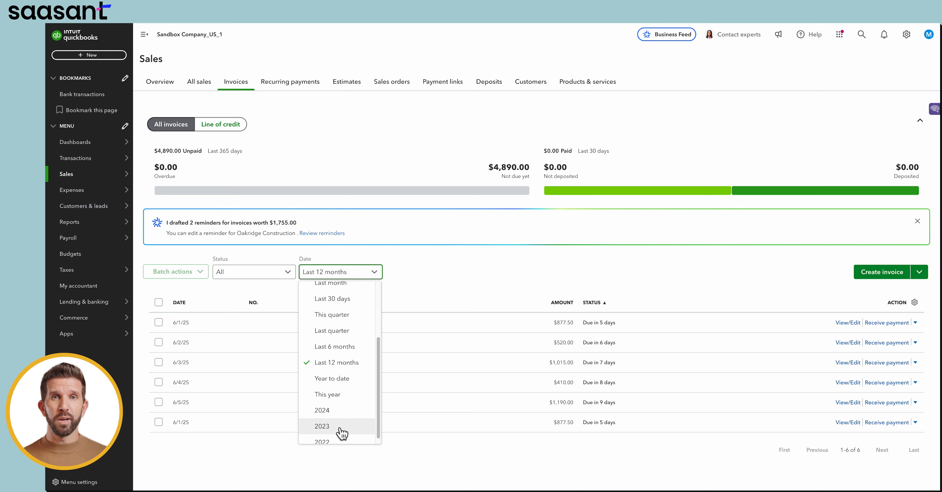
Open Apps, search Find apps for SaasAnt, and open the SaasAnt Transactions app listing.
{"action": "mouse_move", "coordinate": [86, 336]}
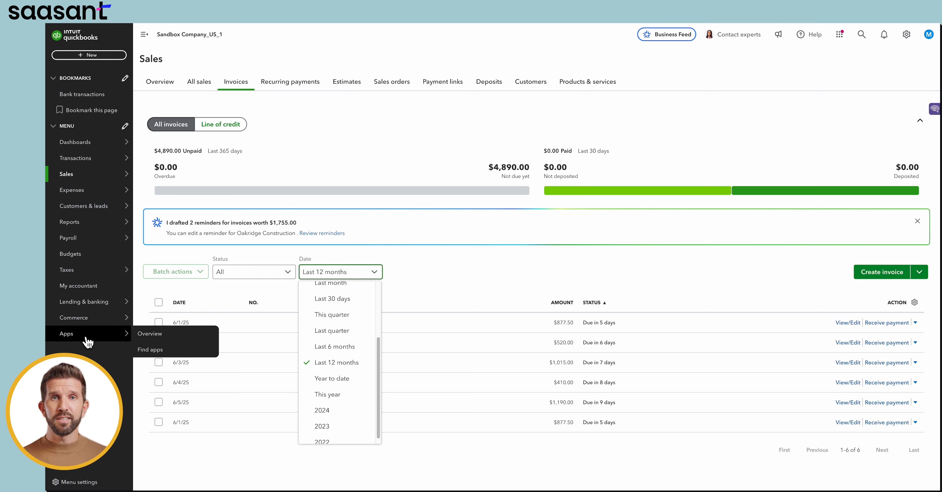
{"action": "left_click", "coordinate": [86, 338]}
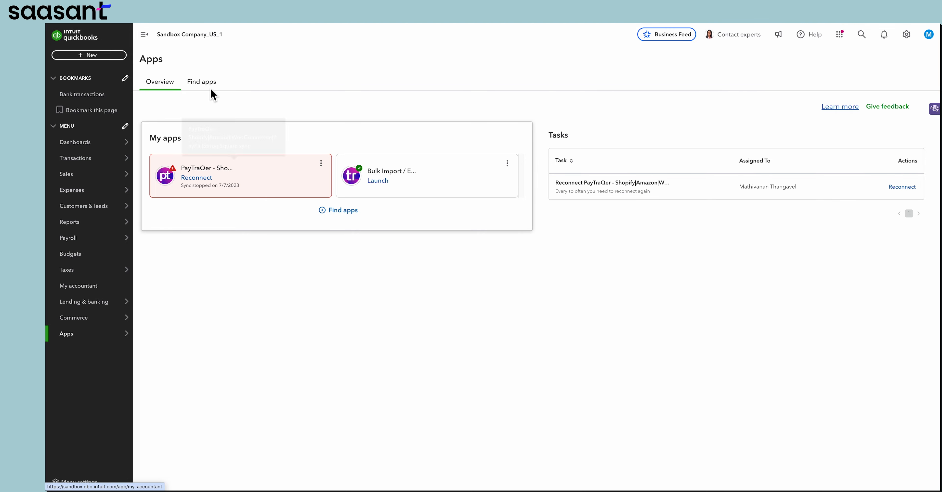
{"action": "left_click", "coordinate": [210, 86]}
{"action": "left_click", "coordinate": [232, 181]}
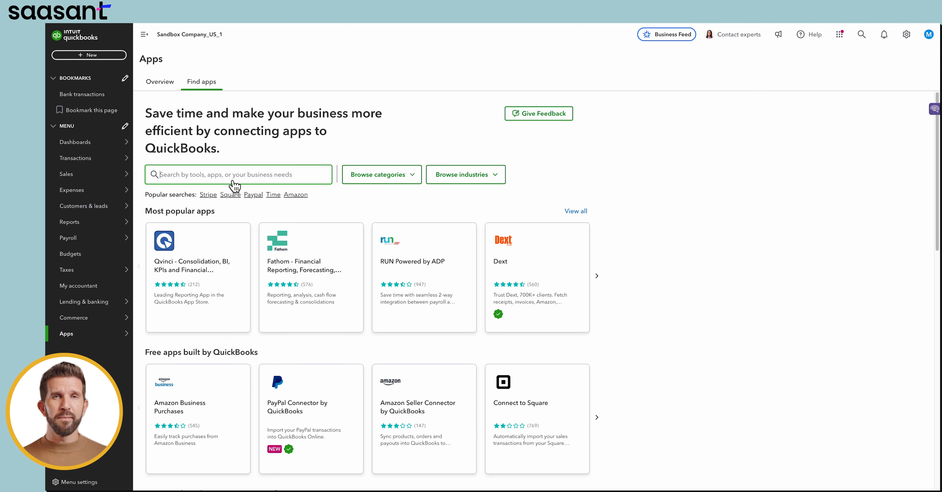
{"action": "type", "text": "saasa"}
{"action": "left_click", "coordinate": [221, 199]}
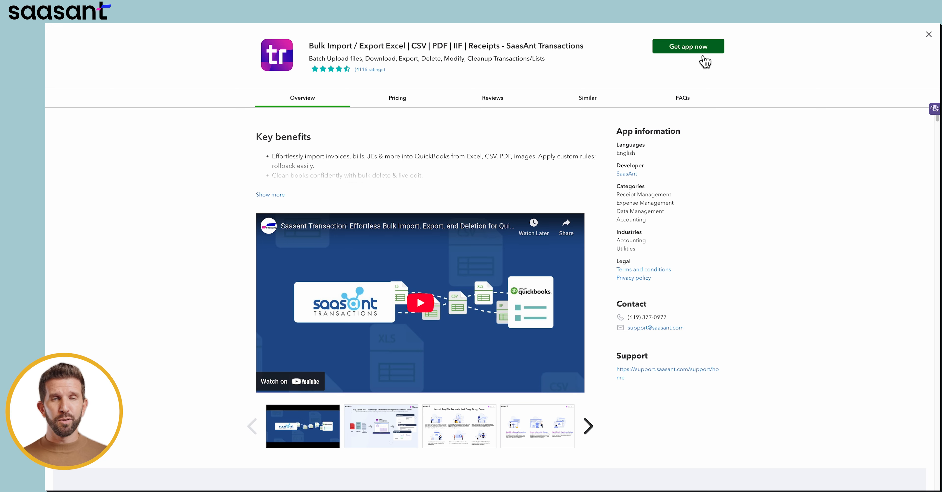
Close the listing and launch the installed Bulk Import / Export SaasAnt Transactions app from My apps.
{"action": "left_click", "coordinate": [929, 40]}
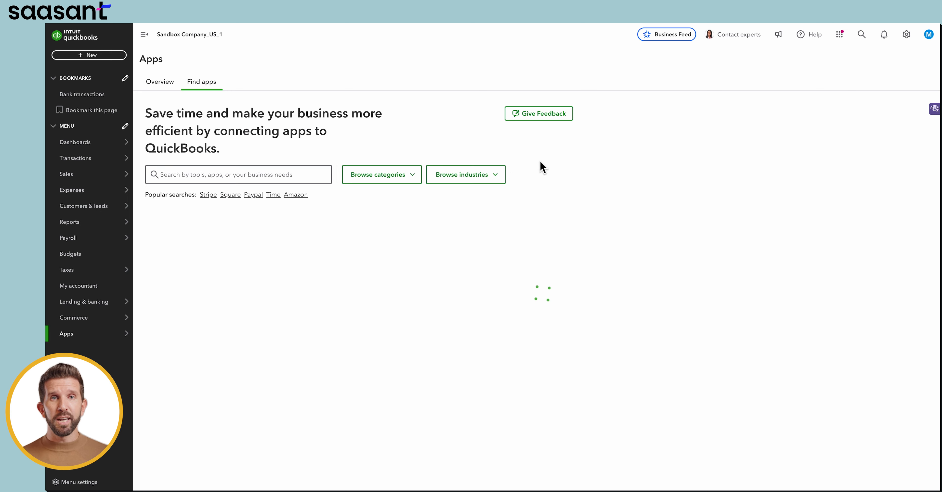
{"action": "left_click", "coordinate": [178, 85]}
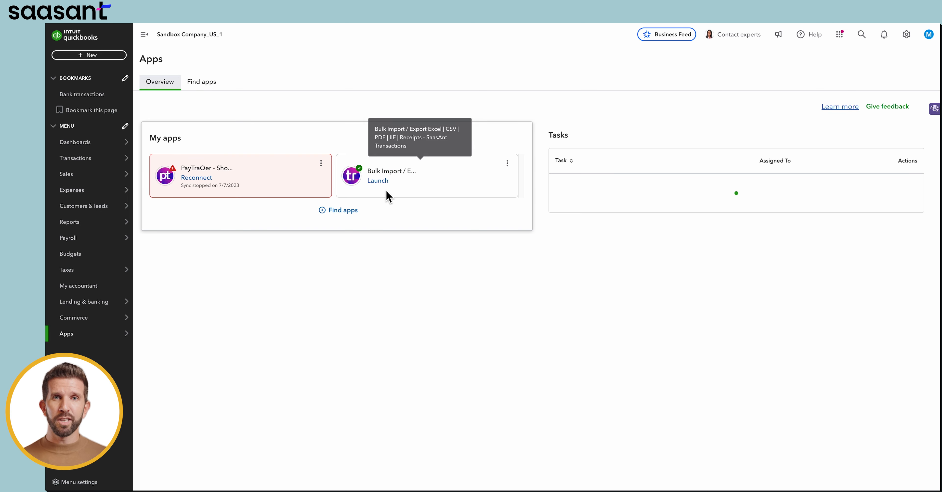
{"action": "left_click", "coordinate": [391, 185]}
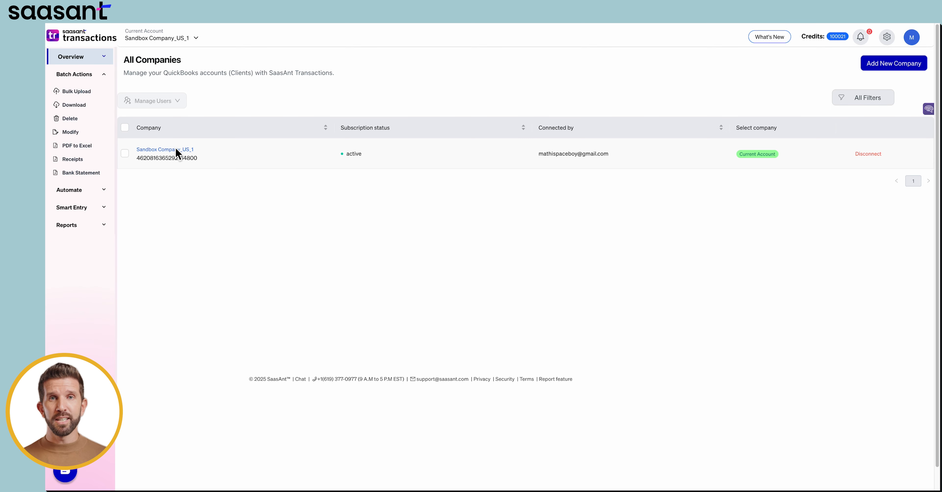
Open Sandbox Company_US_1, start the Delete cleanup, and choose Delete by Searching.
{"action": "left_click", "coordinate": [176, 150]}
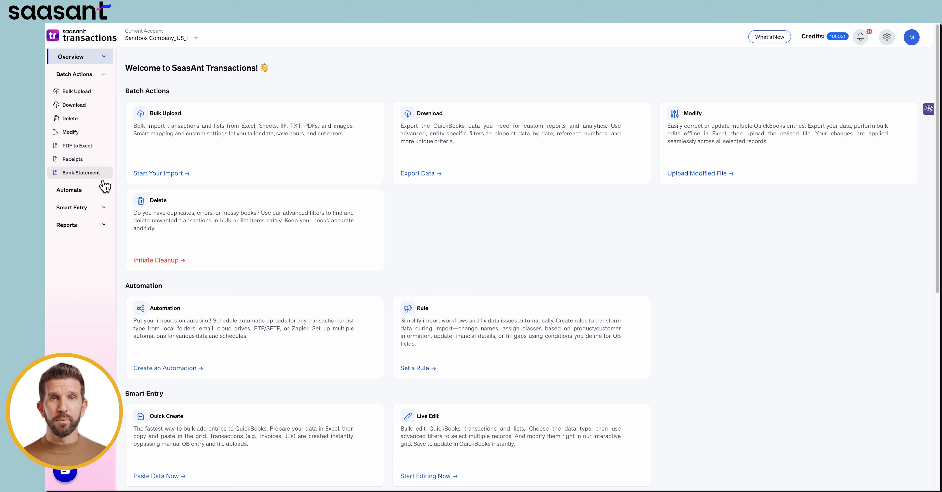
{"action": "left_click", "coordinate": [170, 261]}
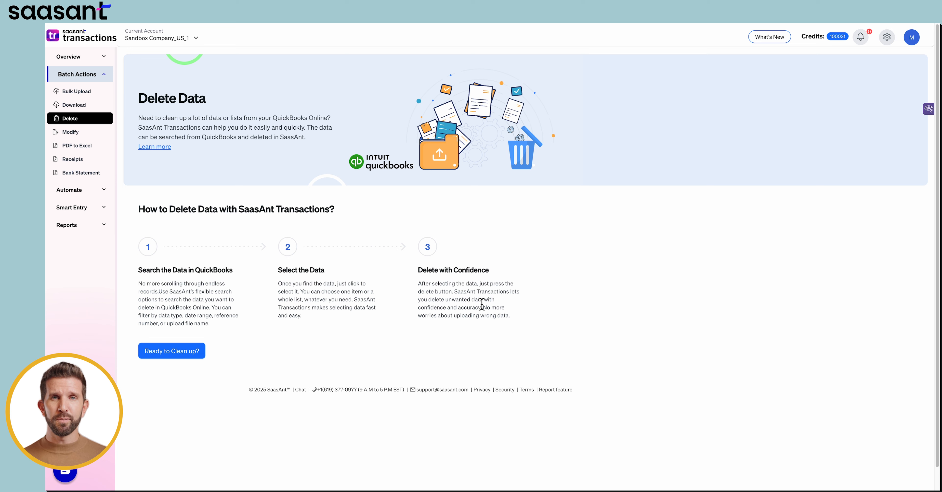
{"action": "left_click", "coordinate": [158, 357]}
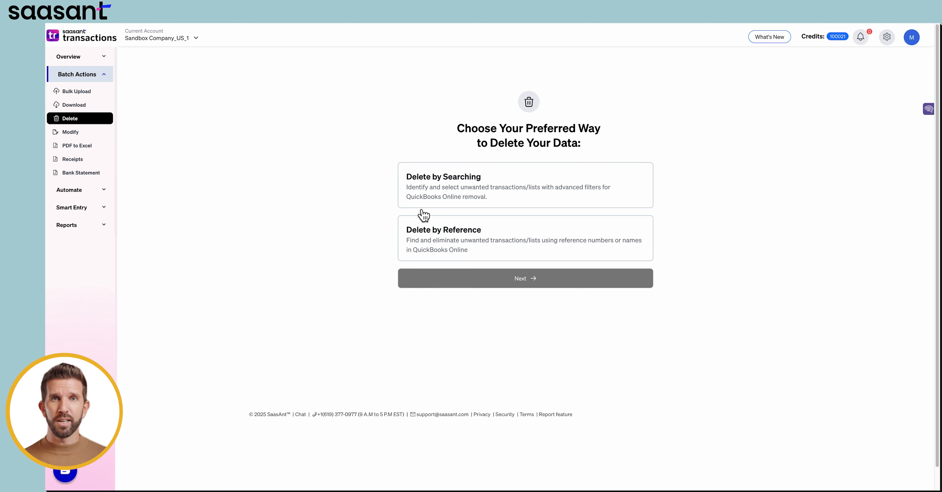
{"action": "left_click", "coordinate": [504, 198]}
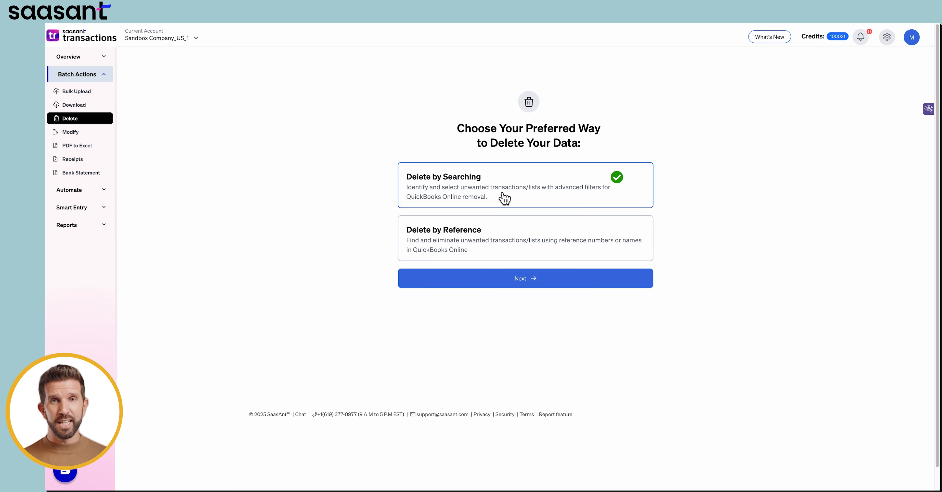
{"action": "left_click", "coordinate": [506, 286]}
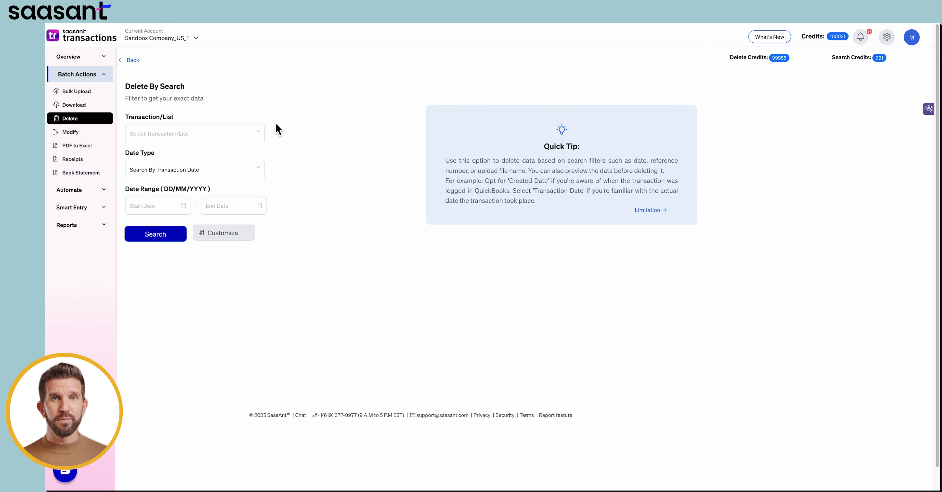
Choose Invoice as the transaction type and set the date type to Search By Created Date.
{"action": "left_click", "coordinate": [225, 133]}
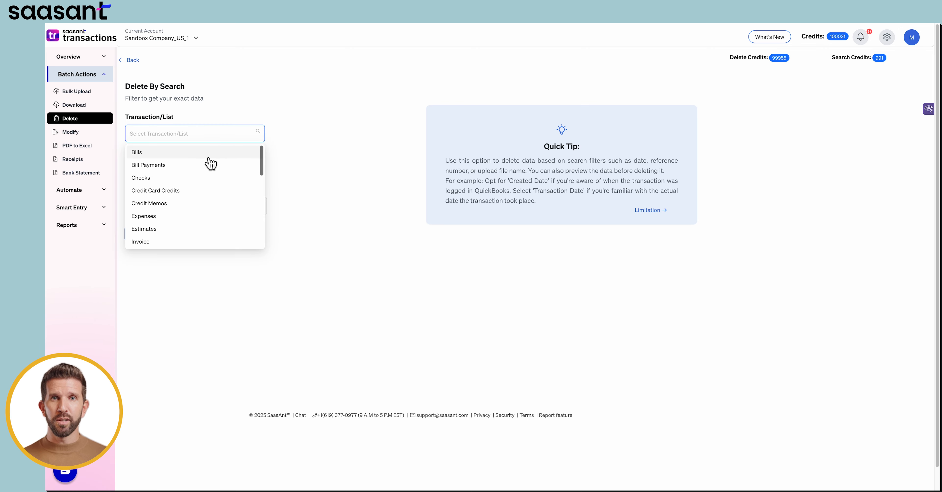
{"action": "left_click", "coordinate": [189, 242]}
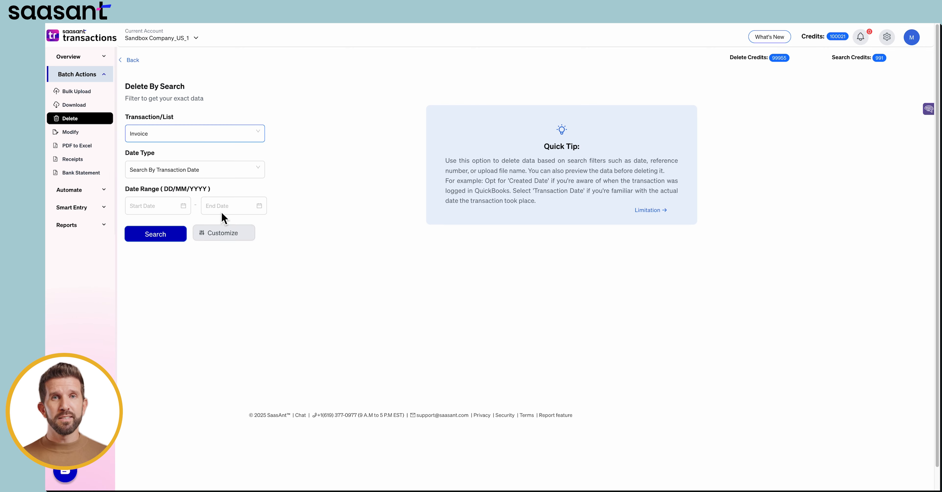
{"action": "left_click", "coordinate": [232, 177]}
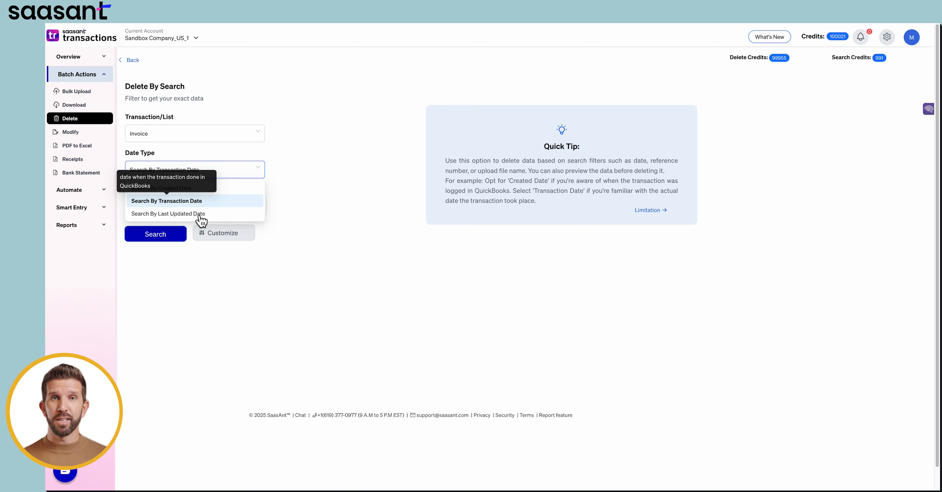
{"action": "left_click", "coordinate": [243, 188]}
Set the date range from 09/06/2025 to 10/07/2025.
{"action": "left_click", "coordinate": [166, 206]}
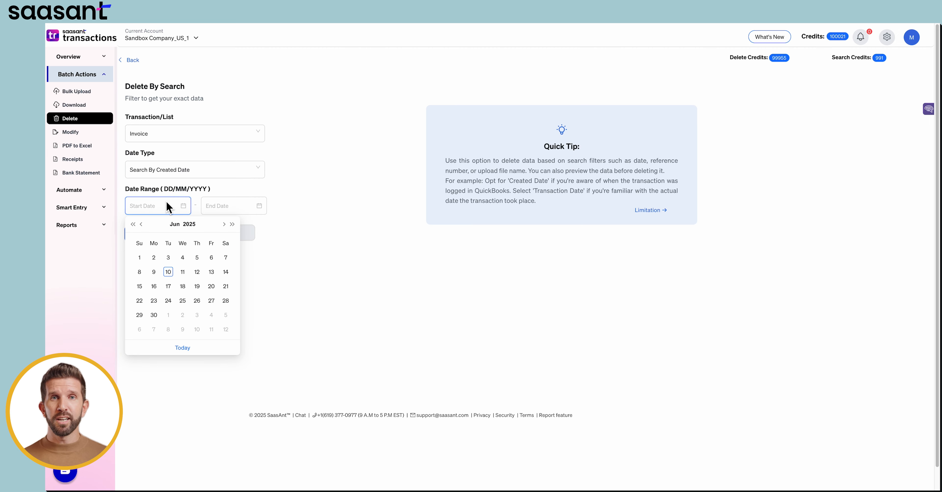
{"action": "left_click", "coordinate": [158, 274]}
{"action": "left_click", "coordinate": [233, 206]}
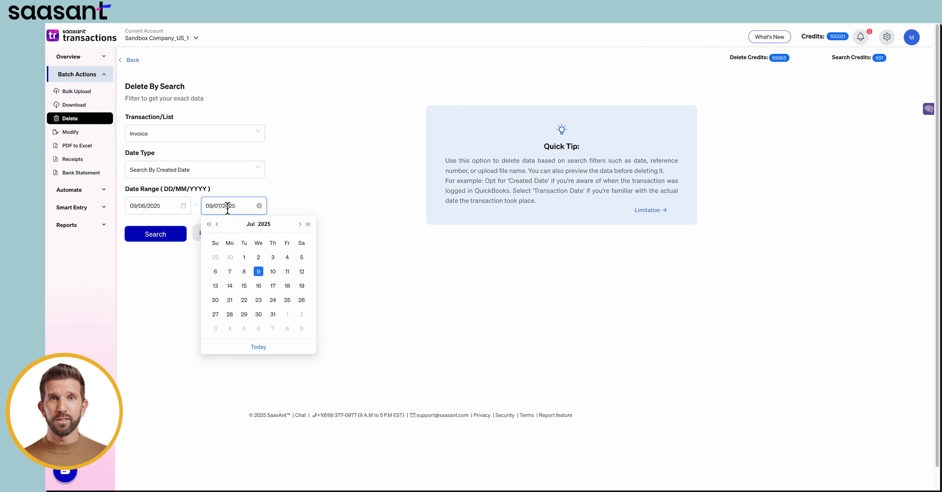
{"action": "left_click", "coordinate": [272, 273]}
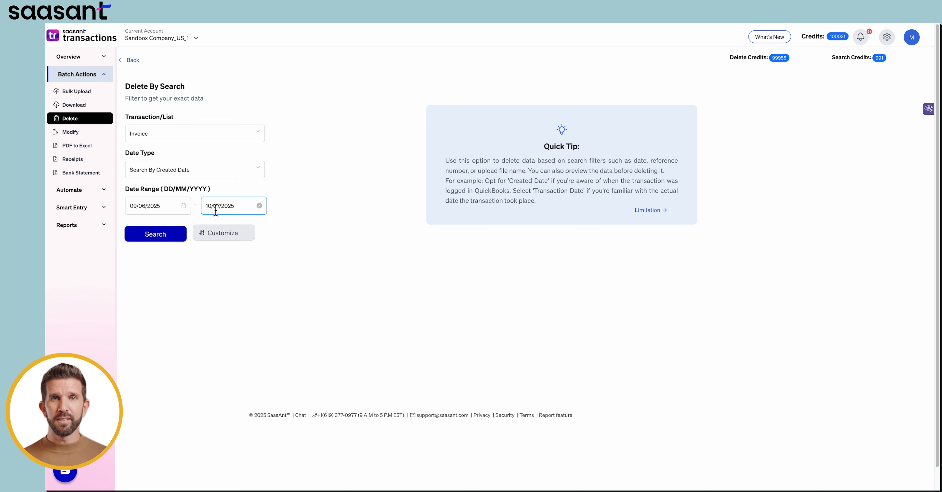
Open the advanced search options, switch Detailed Report (Multi Lines) off, and hide the options again.
{"action": "left_click", "coordinate": [236, 236]}
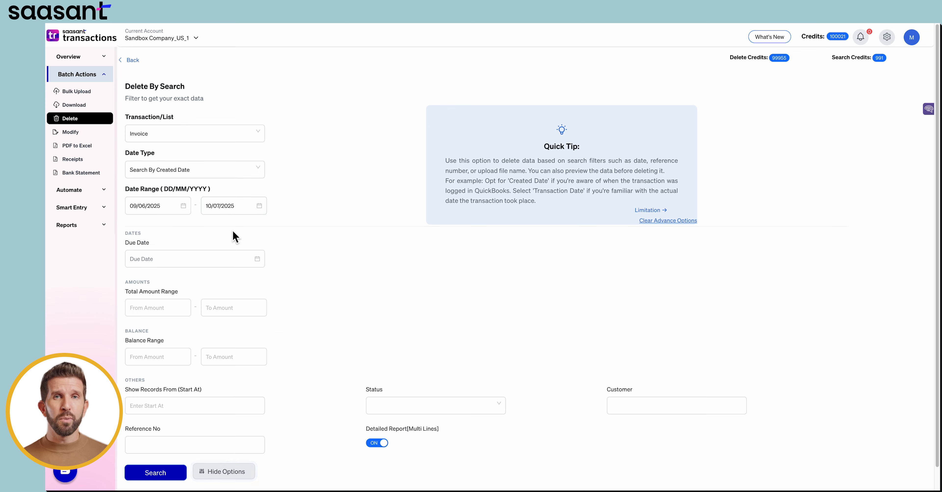
{"action": "left_click", "coordinate": [157, 311]}
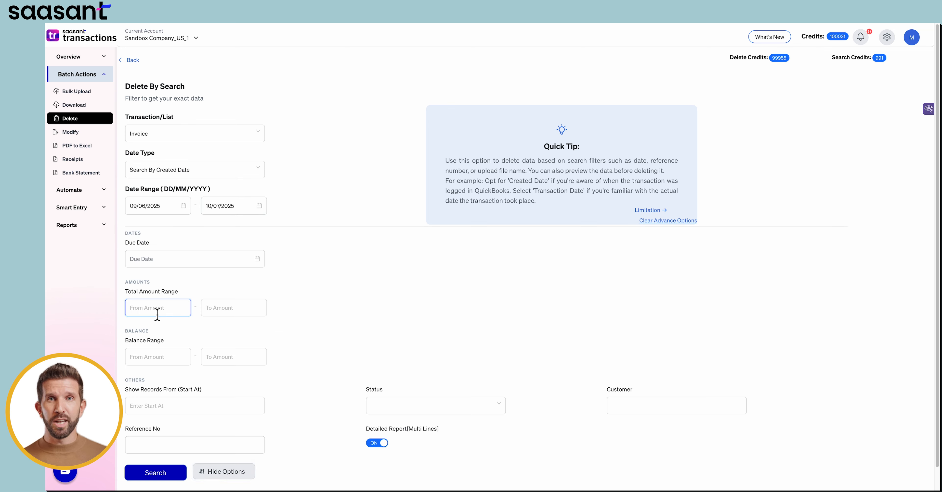
{"action": "left_click", "coordinate": [226, 315]}
{"action": "left_click", "coordinate": [640, 411]}
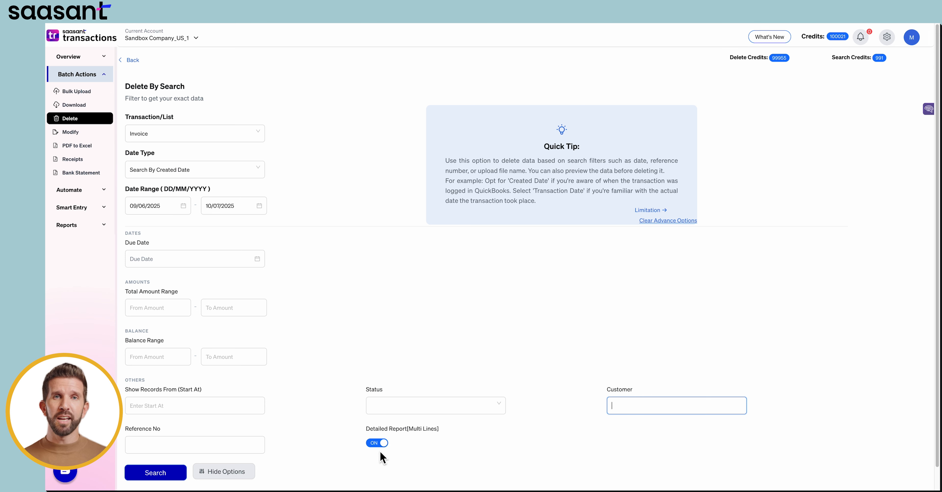
{"action": "left_click", "coordinate": [380, 444]}
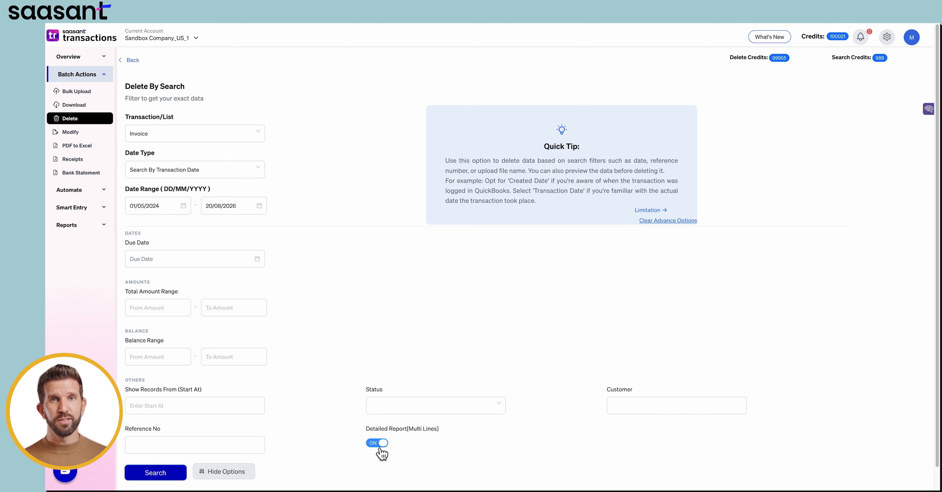
{"action": "left_click", "coordinate": [380, 444]}
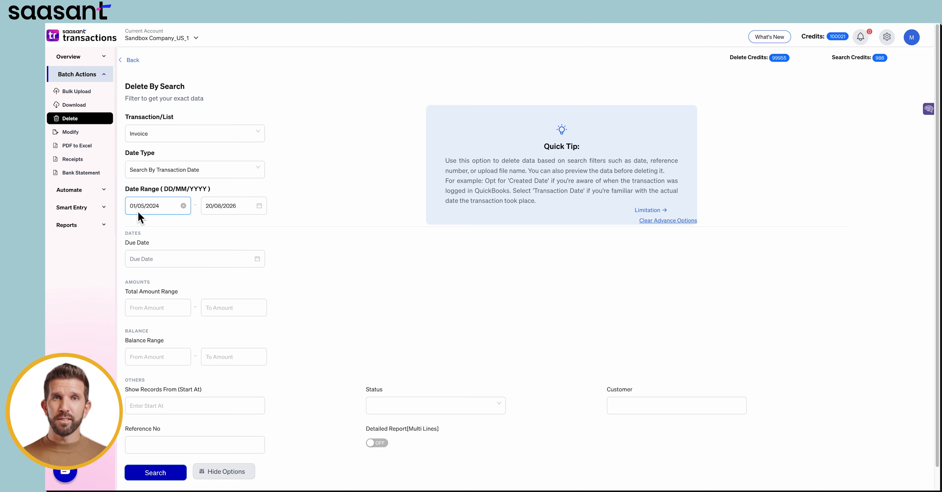
{"action": "left_click", "coordinate": [217, 473]}
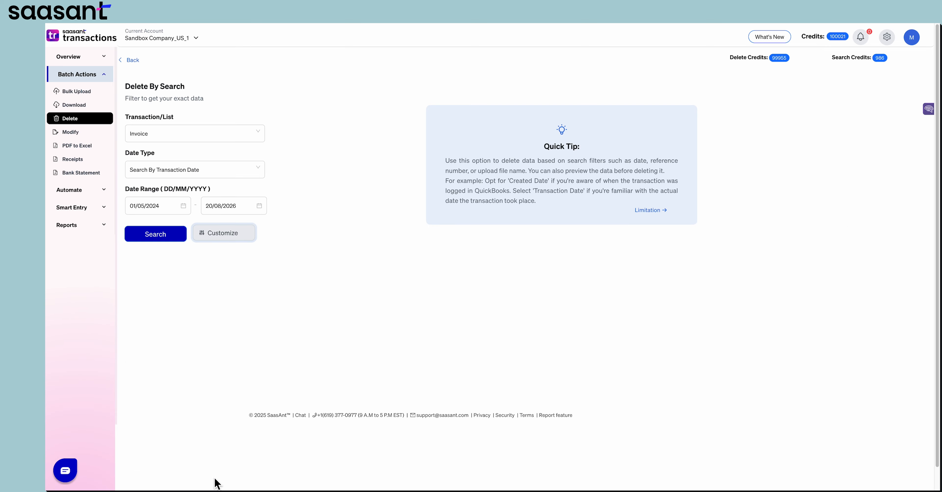
Run the invoice search and clear the selection of all result records.
{"action": "left_click", "coordinate": [146, 237]}
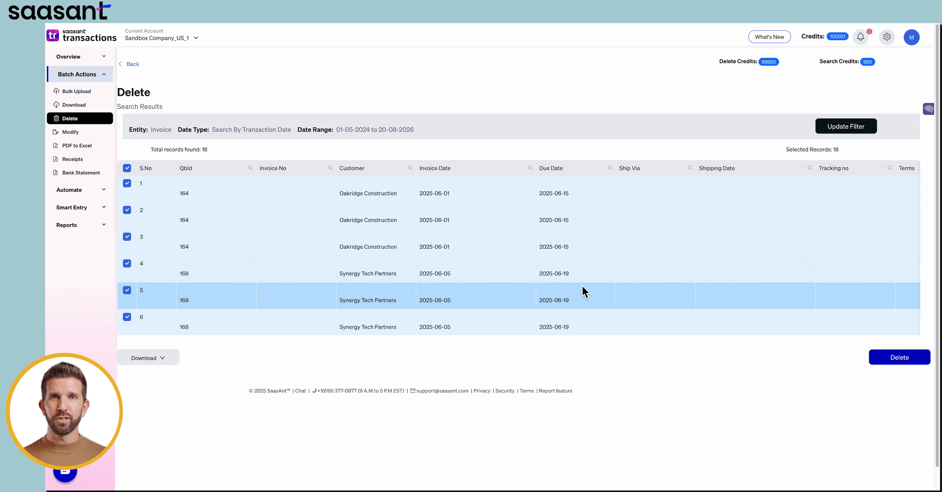
{"action": "scroll", "coordinate": [613, 331], "scroll_direction": "down", "scroll_amount": 10}
{"action": "left_click", "coordinate": [126, 145]}
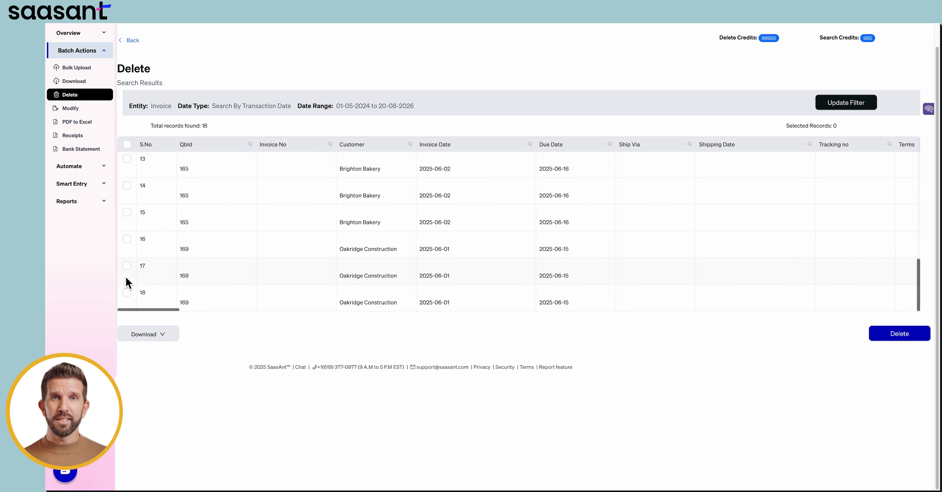
Select result records 13 through 18 for deletion.
{"action": "left_click", "coordinate": [128, 242]}
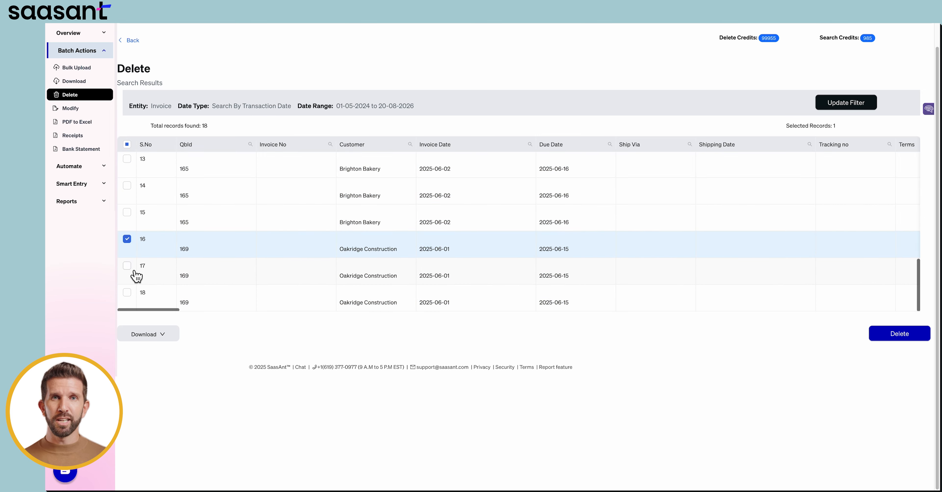
{"action": "left_click", "coordinate": [128, 268]}
{"action": "left_click", "coordinate": [134, 298]}
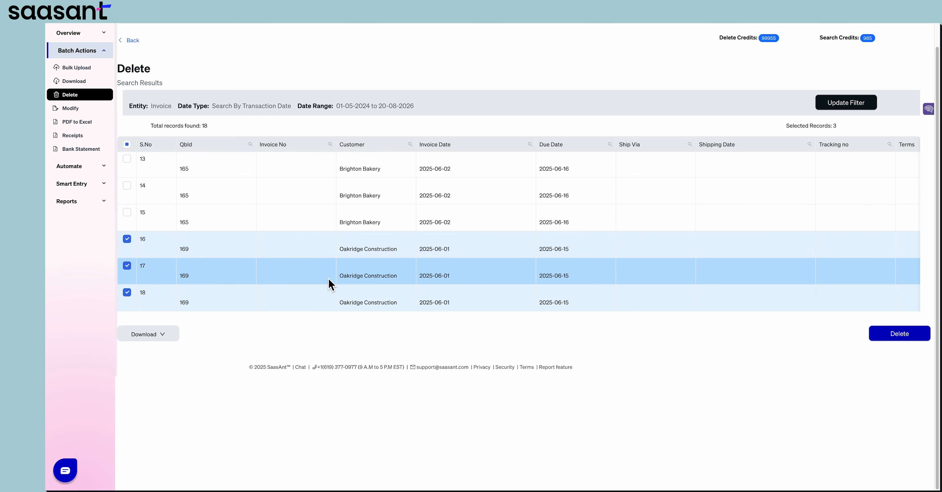
{"action": "scroll", "coordinate": [204, 206], "scroll_direction": "up", "scroll_amount": 3}
{"action": "left_click", "coordinate": [130, 224]}
{"action": "left_click", "coordinate": [130, 250]}
{"action": "left_click", "coordinate": [130, 277]}
Scroll across the result columns to review the selected records.
{"action": "scroll", "coordinate": [446, 252], "scroll_direction": "down", "scroll_amount": 3}
{"action": "left_click_drag", "start_coordinate": [146, 310], "coordinate": [607, 310]}
{"action": "scroll", "coordinate": [442, 281], "scroll_direction": "up", "scroll_amount": 1}
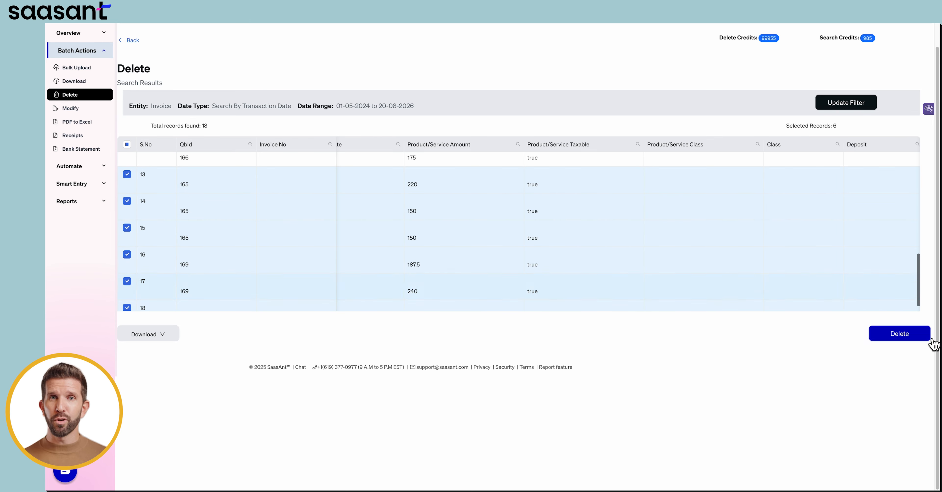
{"action": "left_click", "coordinate": [168, 339]}
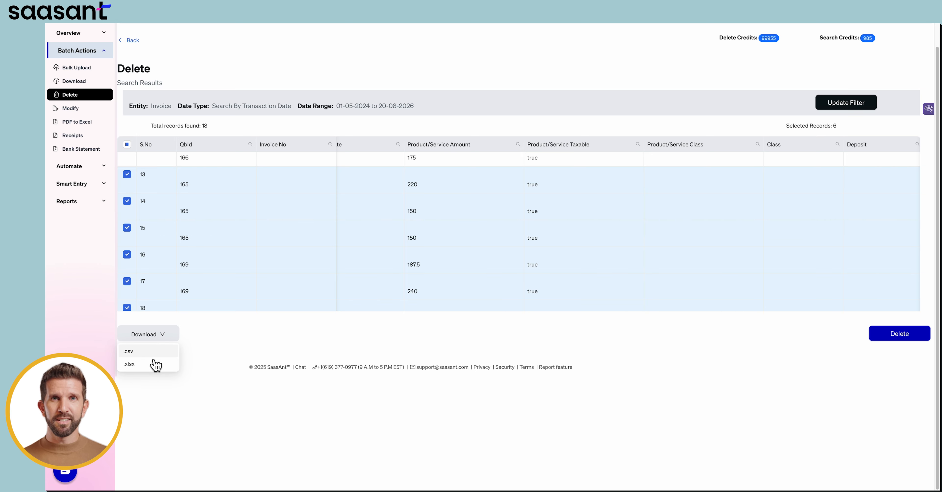
Delete the selected invoice records and confirm the deletion.
{"action": "left_click", "coordinate": [917, 343]}
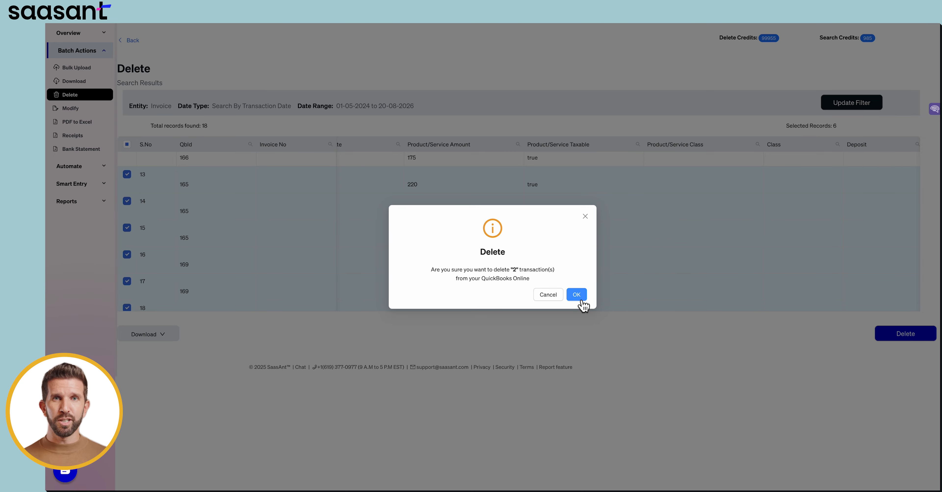
{"action": "left_click", "coordinate": [576, 295]}
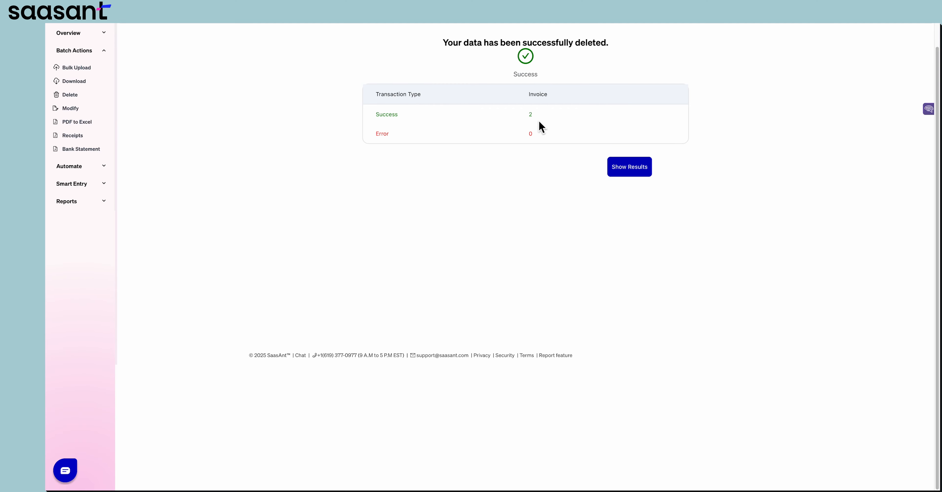
Return to QuickBooks and open the Sales invoices list to review the remaining invoices.
{"action": "left_click", "coordinate": [628, 174]}
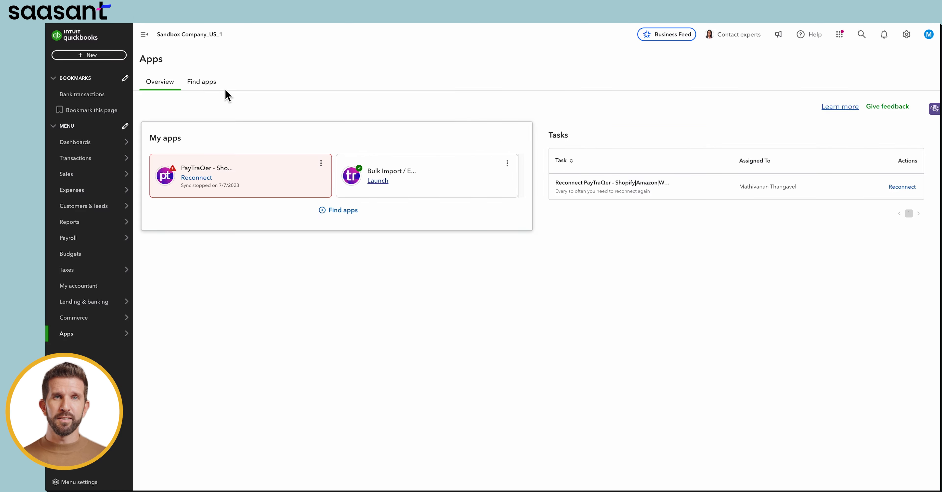
{"action": "left_click", "coordinate": [82, 176]}
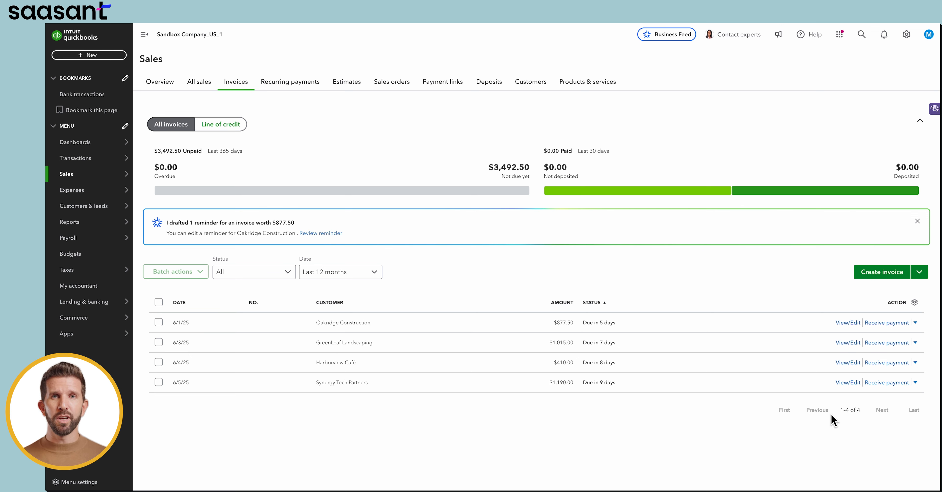
{"action": "mouse_move", "coordinate": [821, 24]}
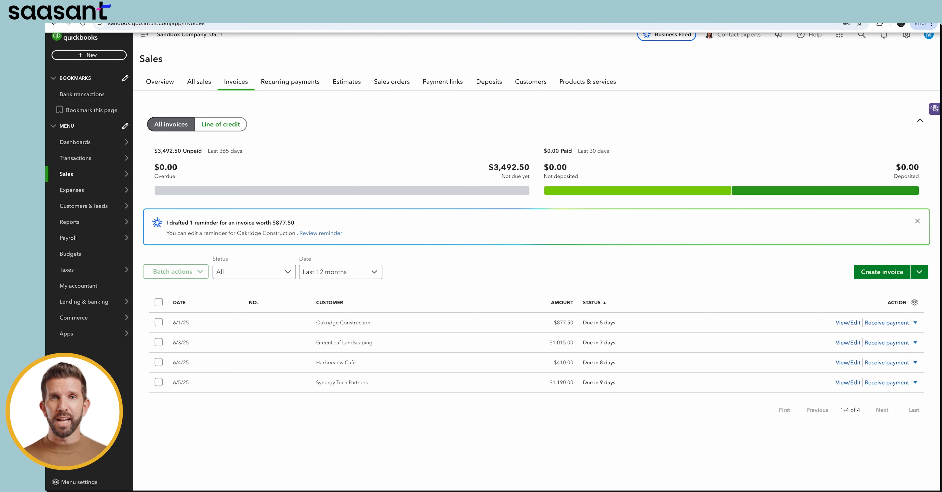